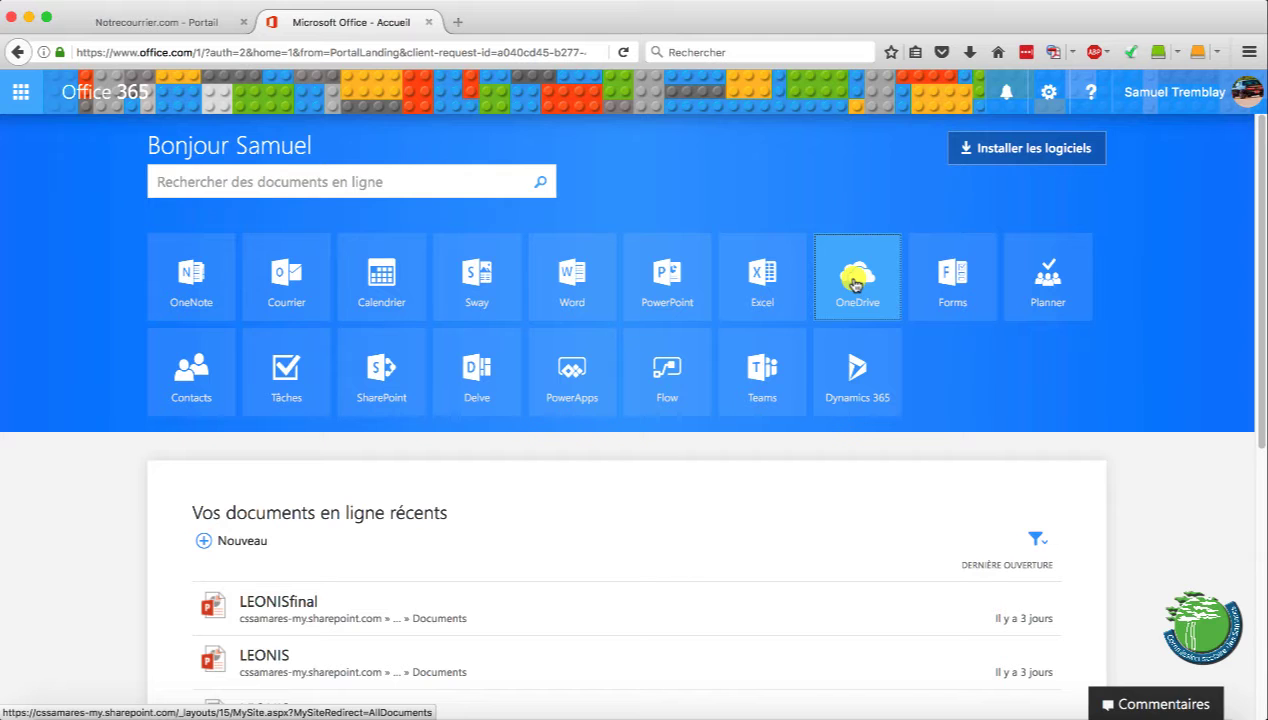
Launch OneDrive from the Office 365 home page tile
left_click(855, 285)
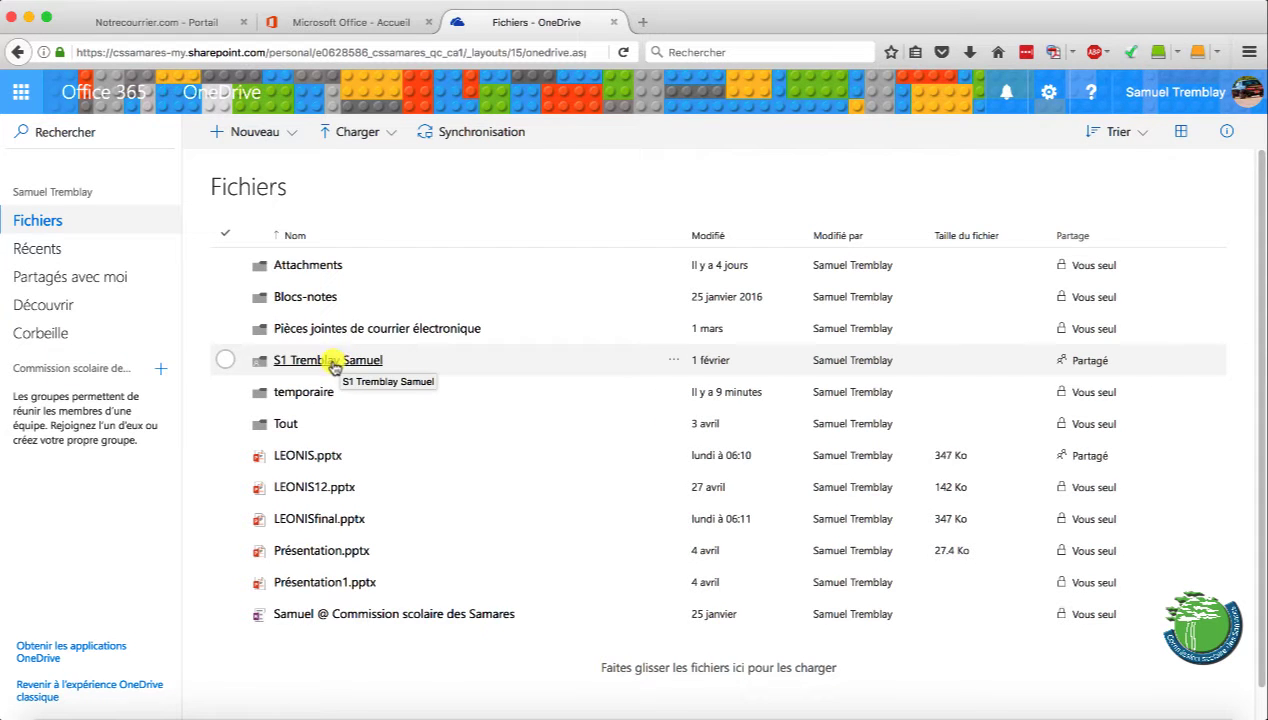
Check the S1 folder's naming, then create a new folder named 'S2' plus the owner's full name
left_click(333, 362)
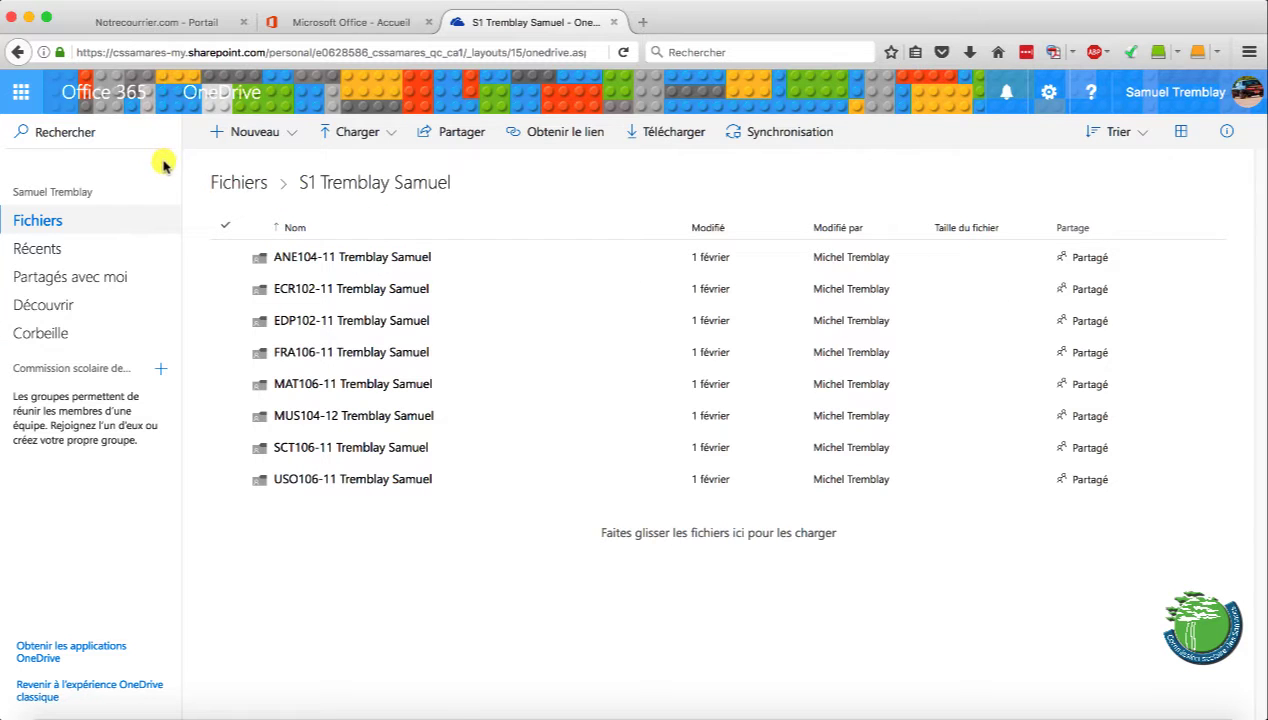
left_click(240, 184)
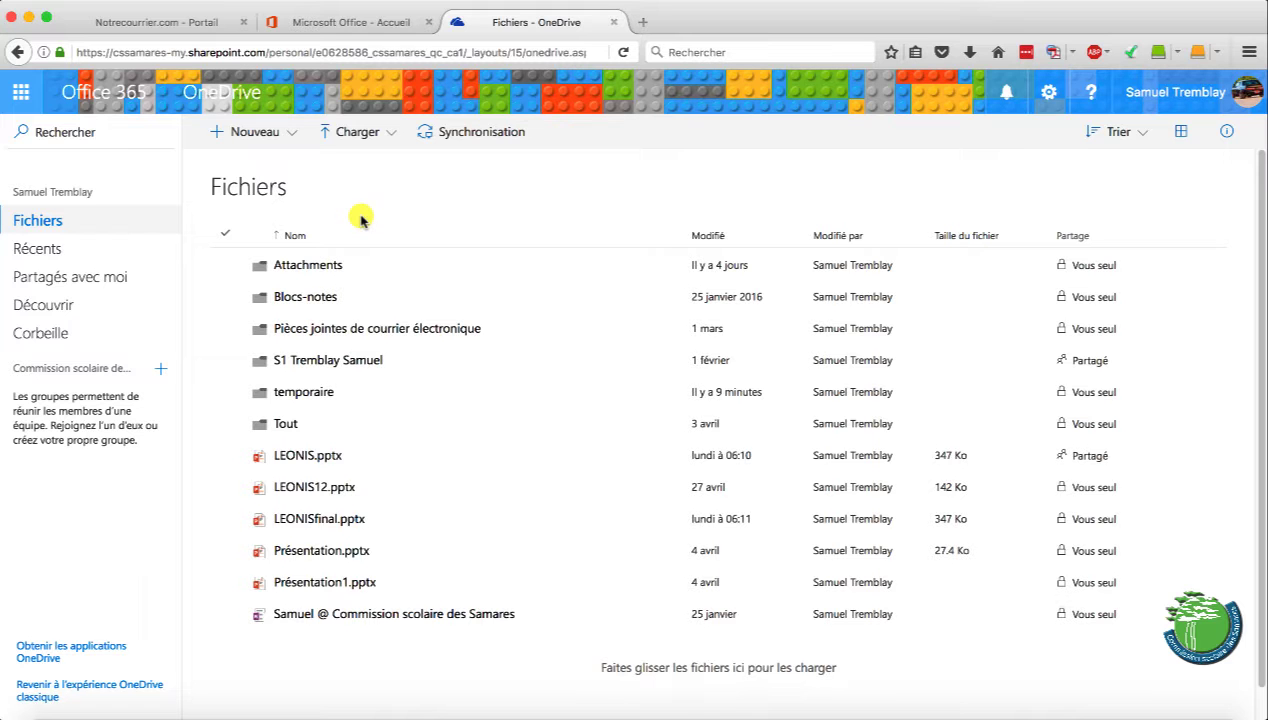
left_click(267, 133)
left_click(265, 177)
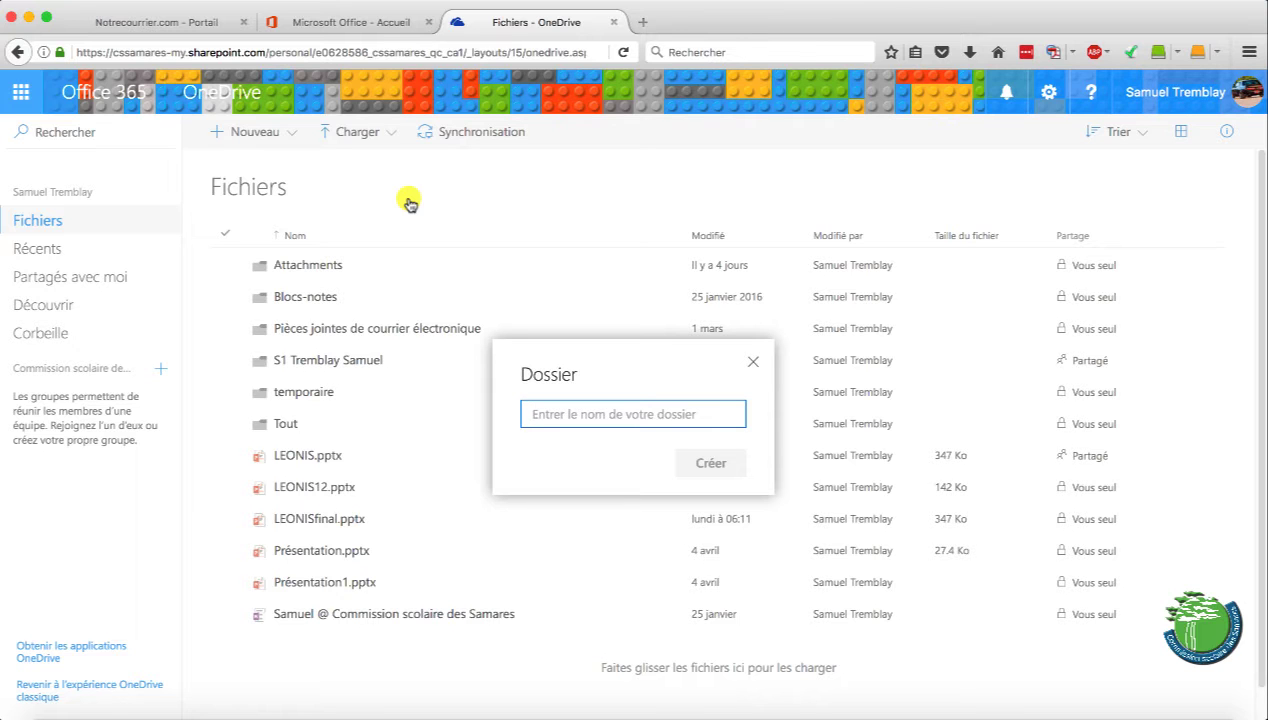
type("S2")
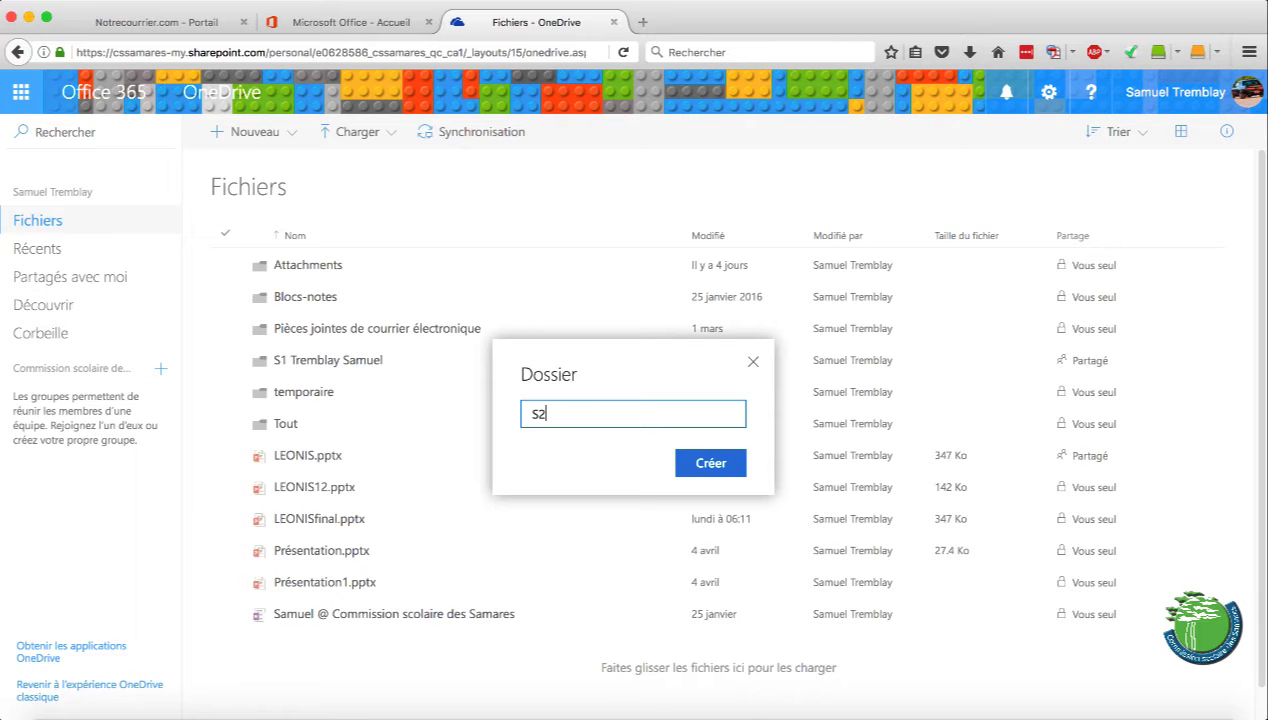
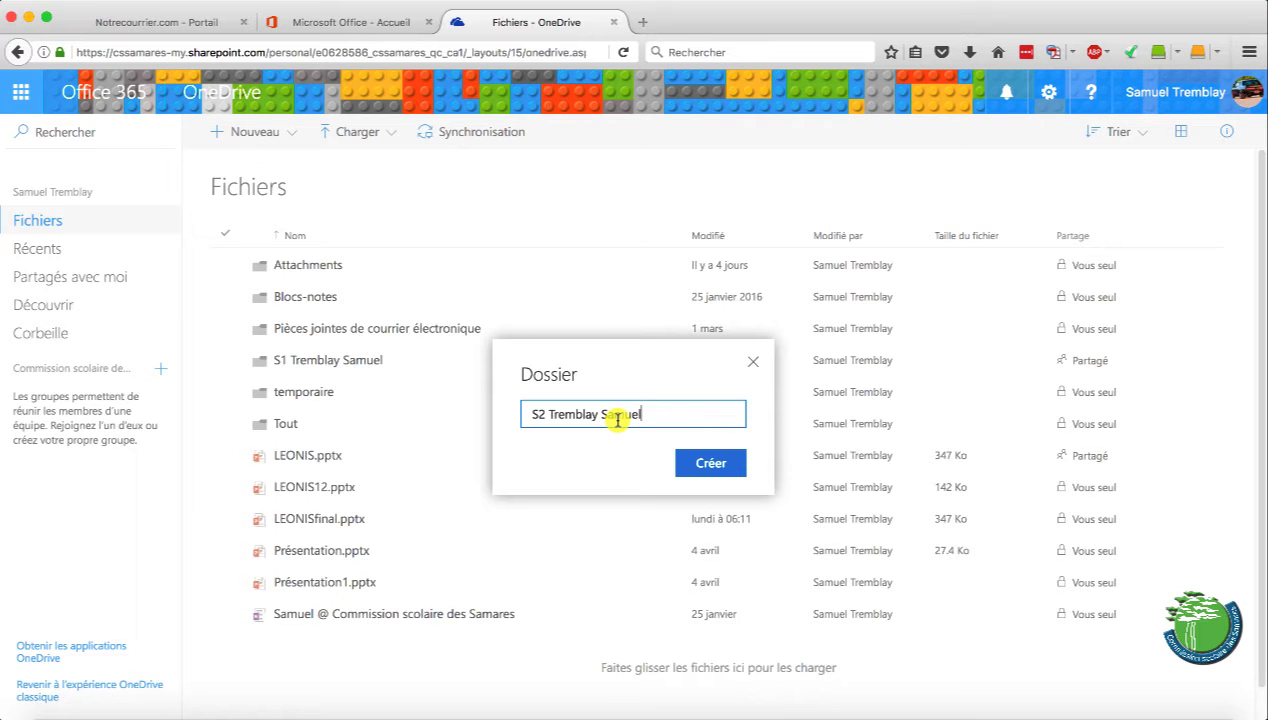
left_click(709, 462)
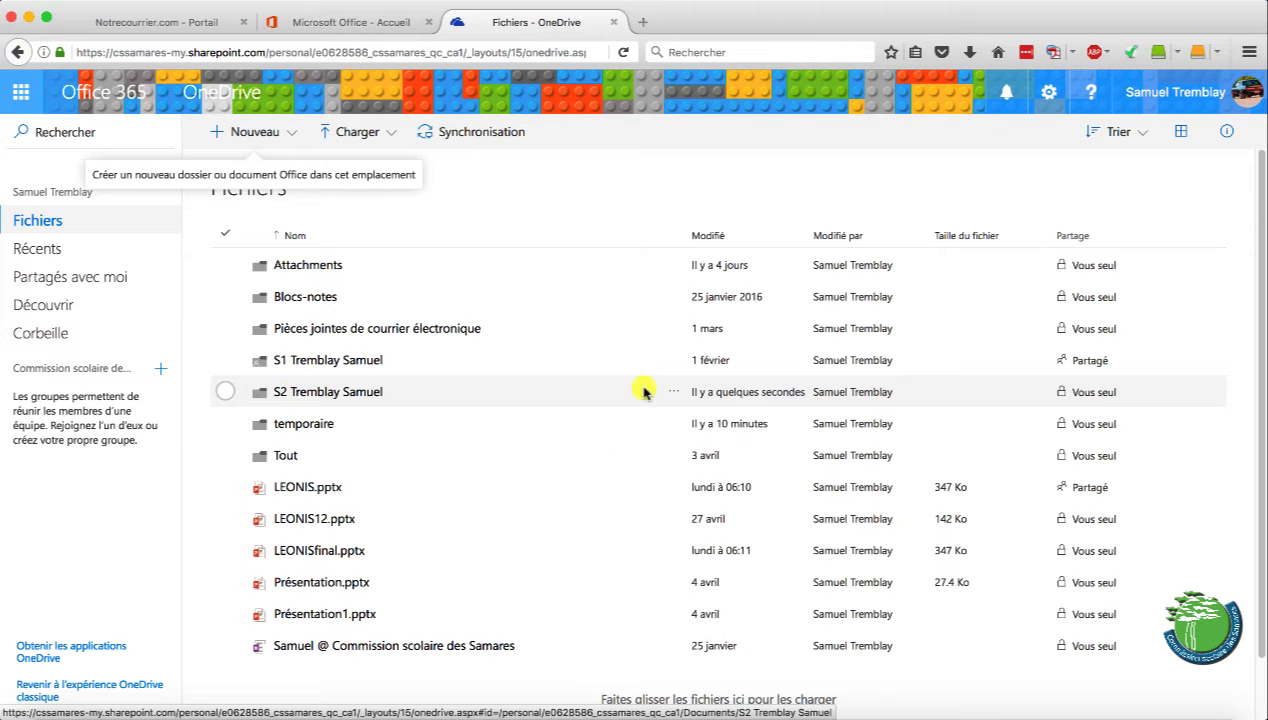
Select the new S2 folder, glance at its sharing dialog without sharing, then enter the folder
left_click(1090, 390)
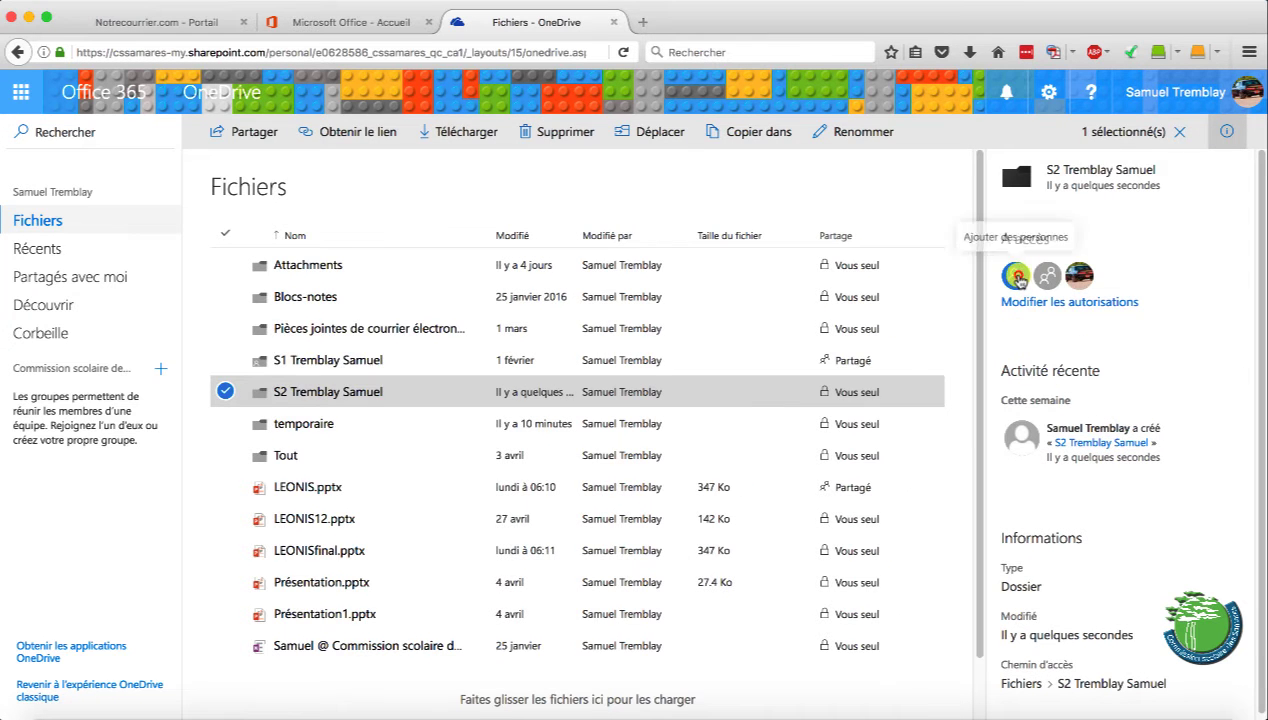
left_click(1018, 278)
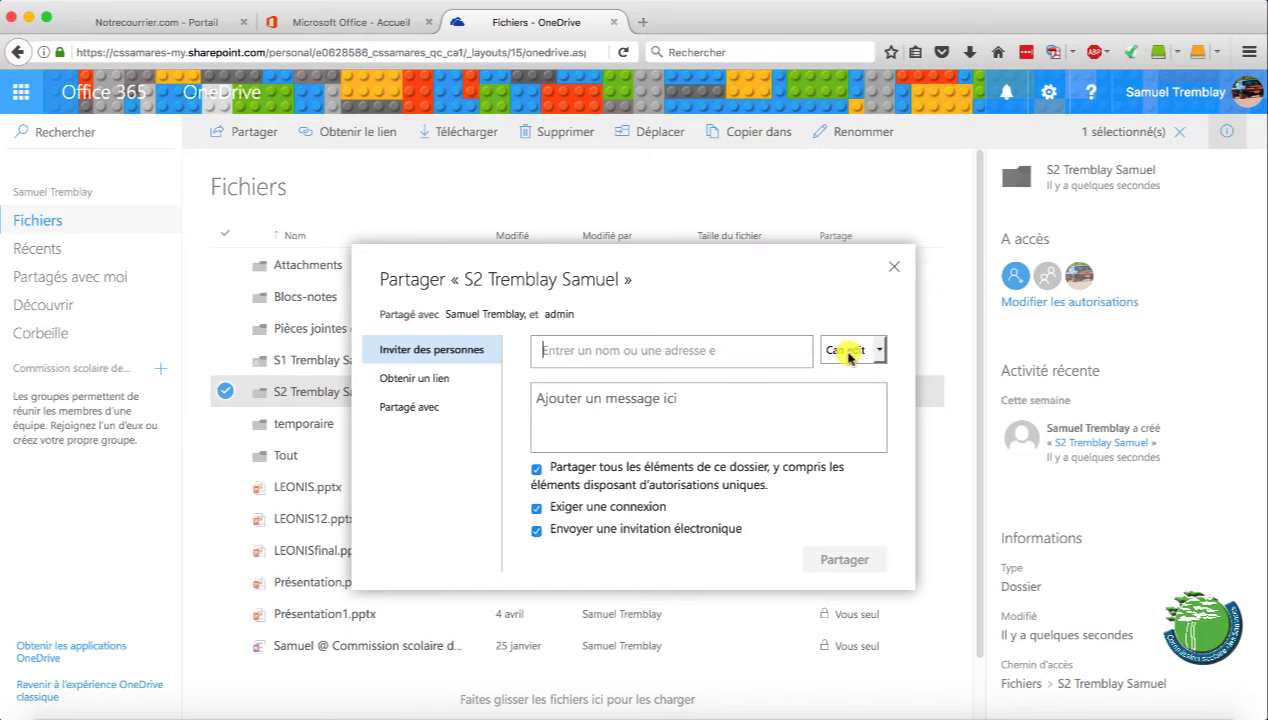
left_click(893, 263)
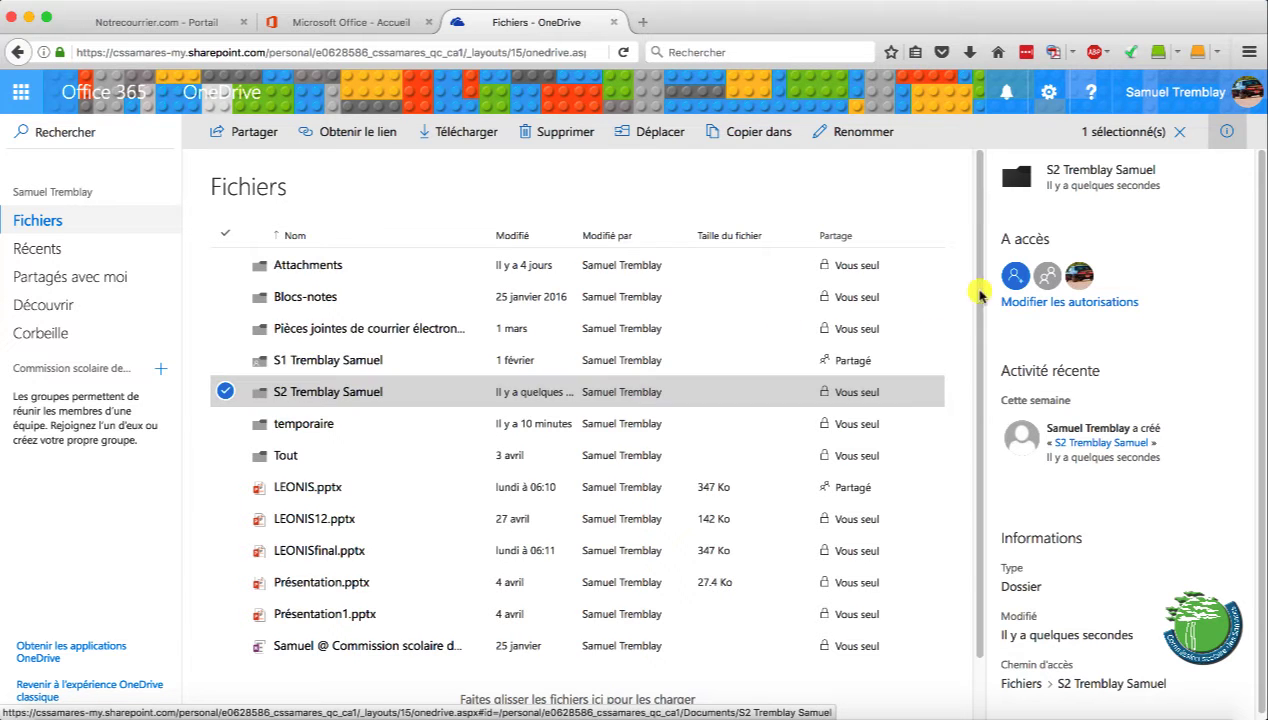
left_click(342, 391)
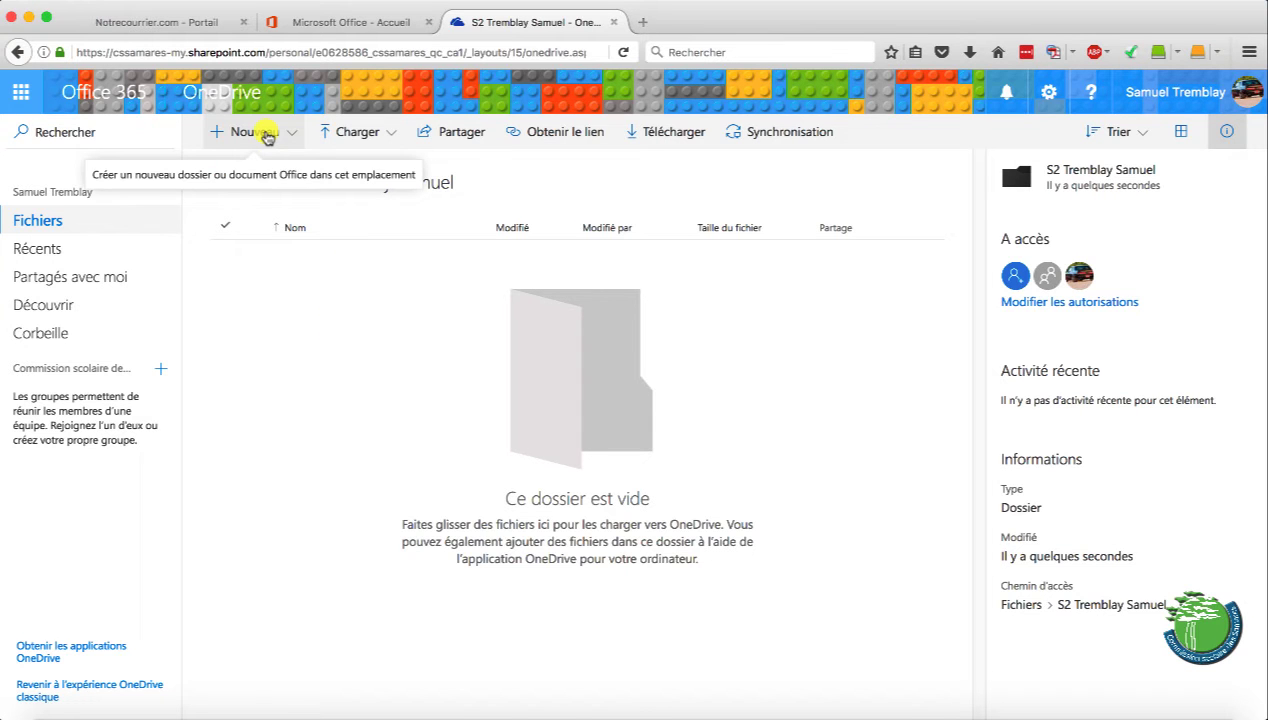
Create a subfolder in S2 named 'FRA206-21' followed by the owner's full name
left_click(265, 133)
left_click(263, 174)
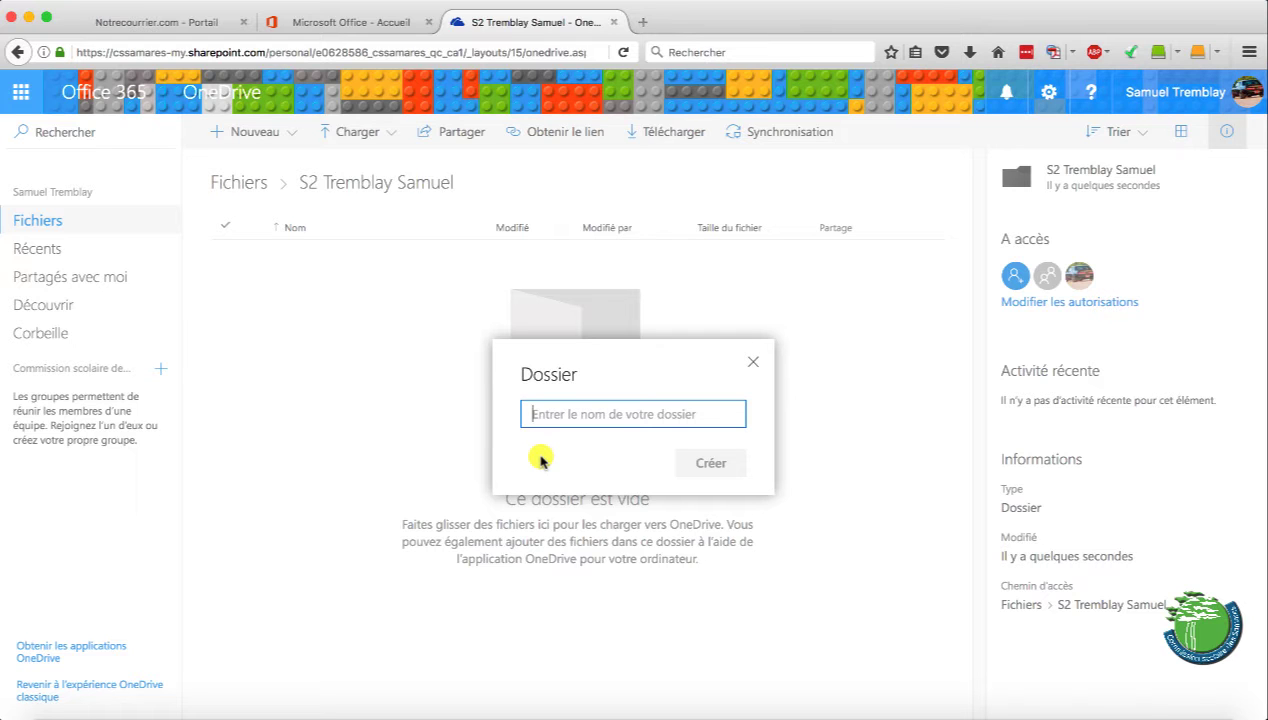
type("FRA")
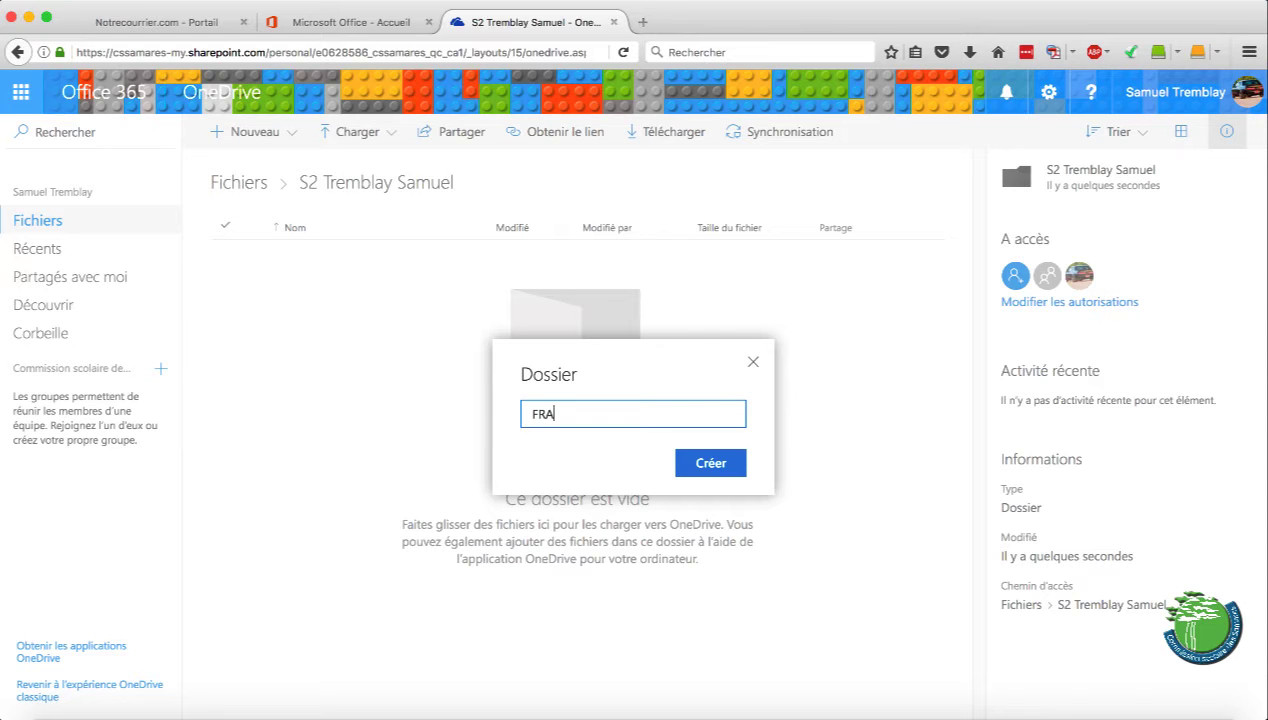
type("206-21")
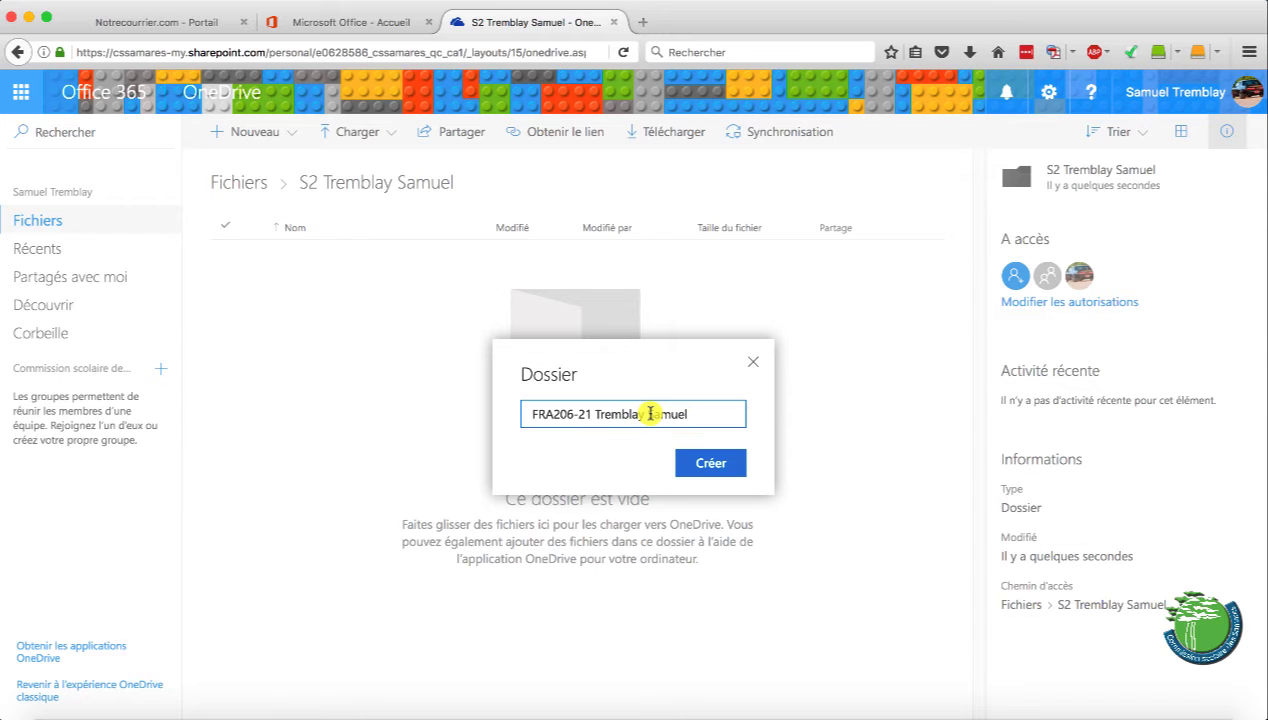
left_click(705, 458)
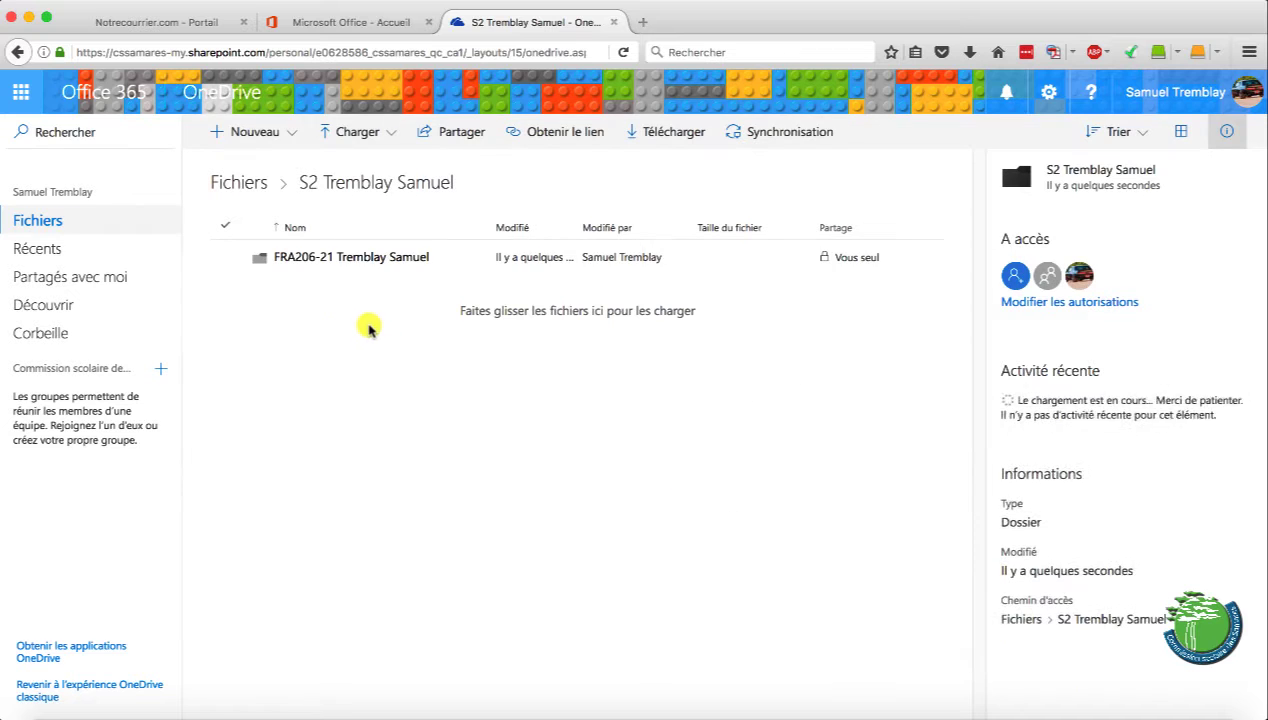
Create a second S2 subfolder named 'USO206-21' followed by the owner's full name
left_click(270, 133)
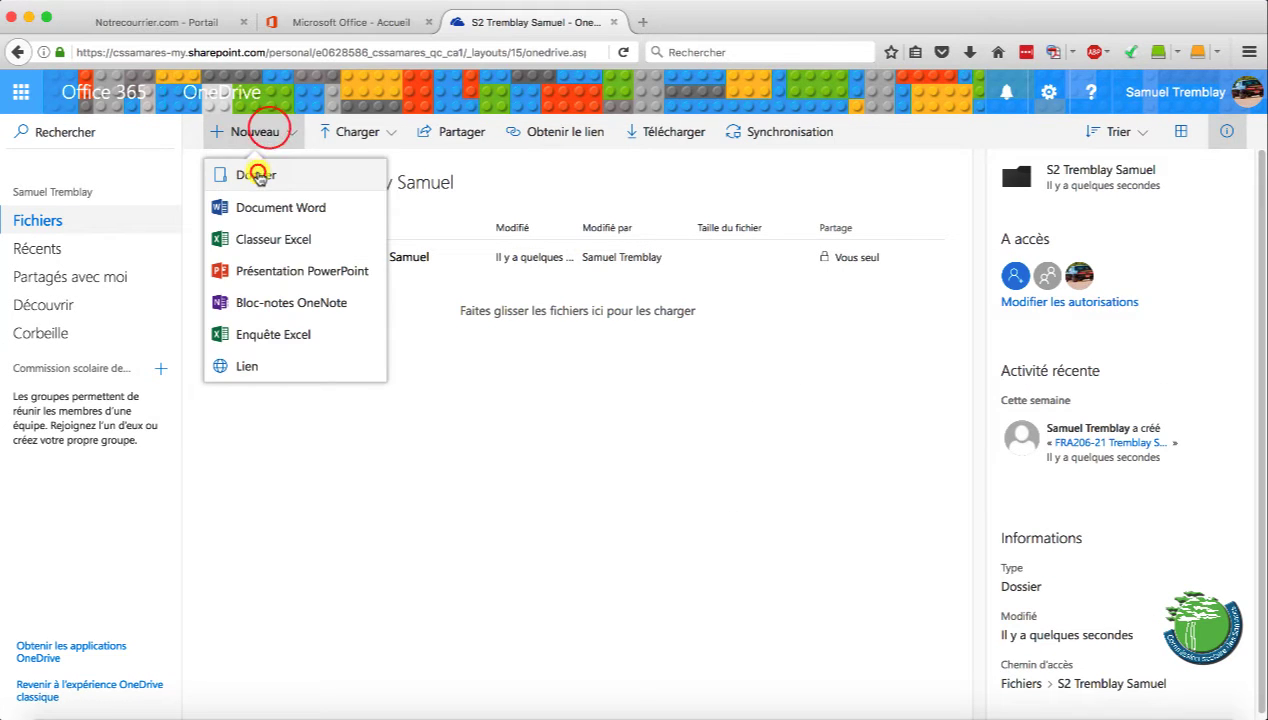
left_click(257, 172)
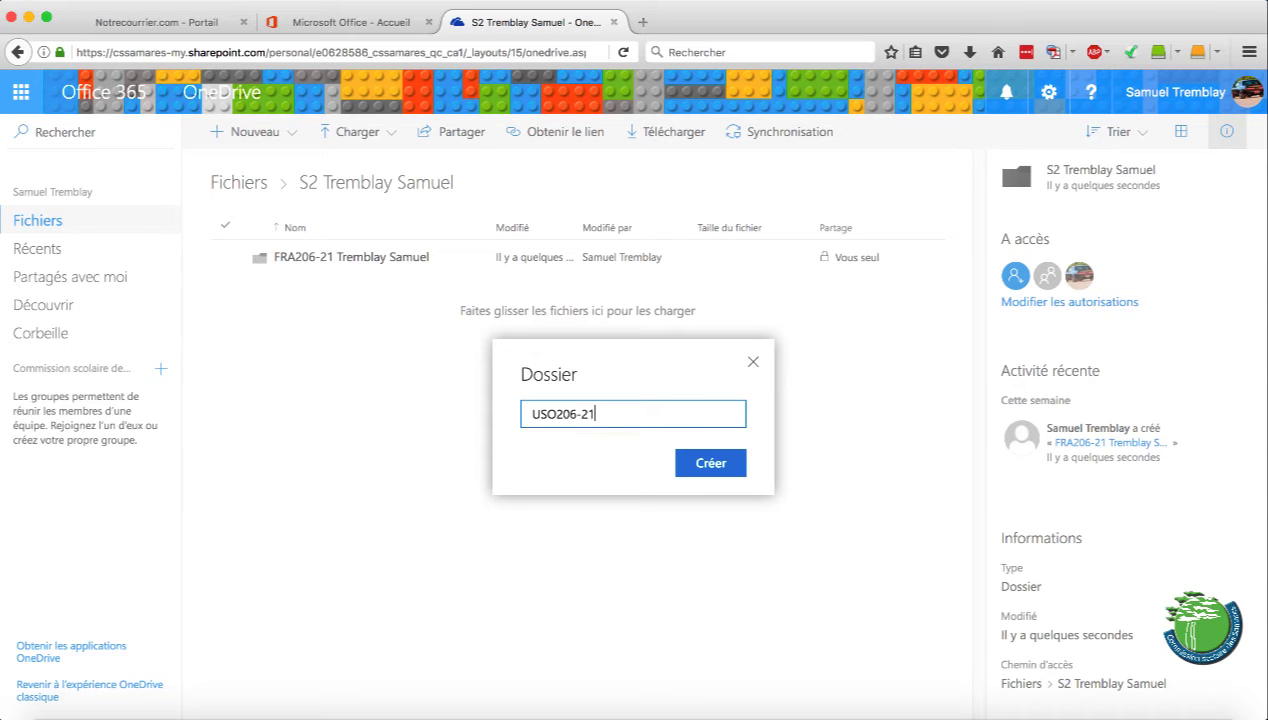
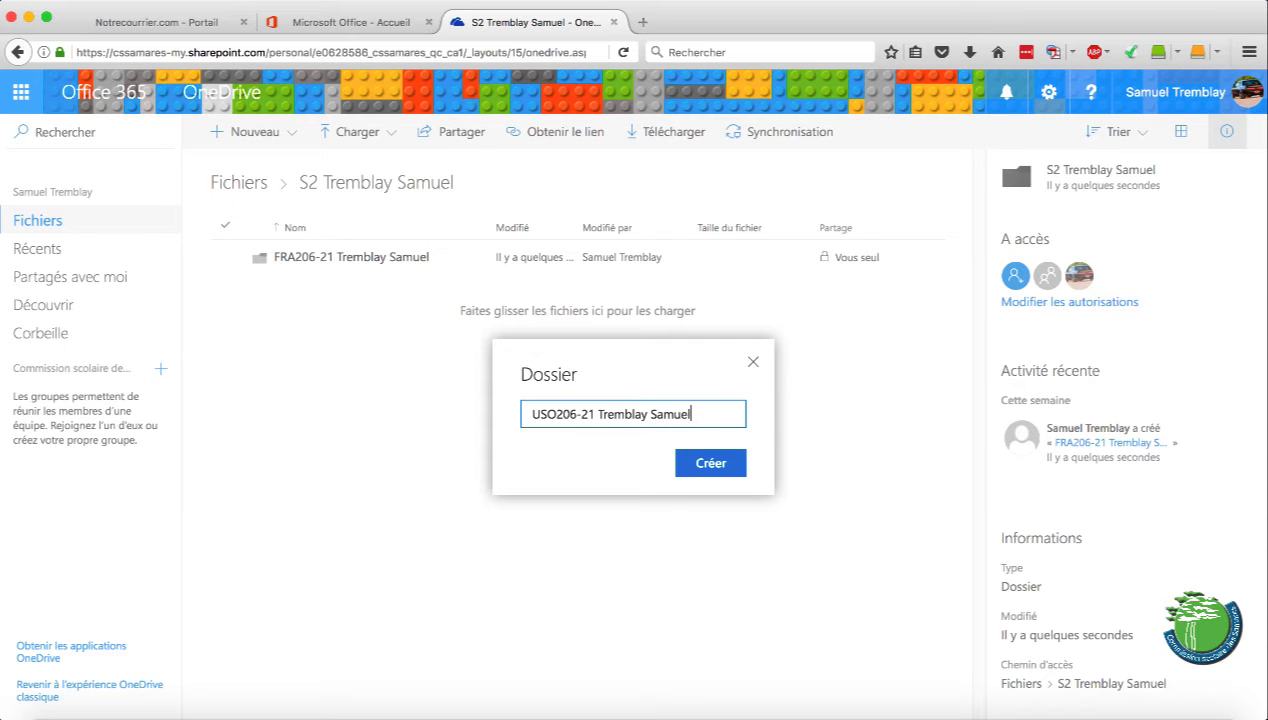
left_click(708, 460)
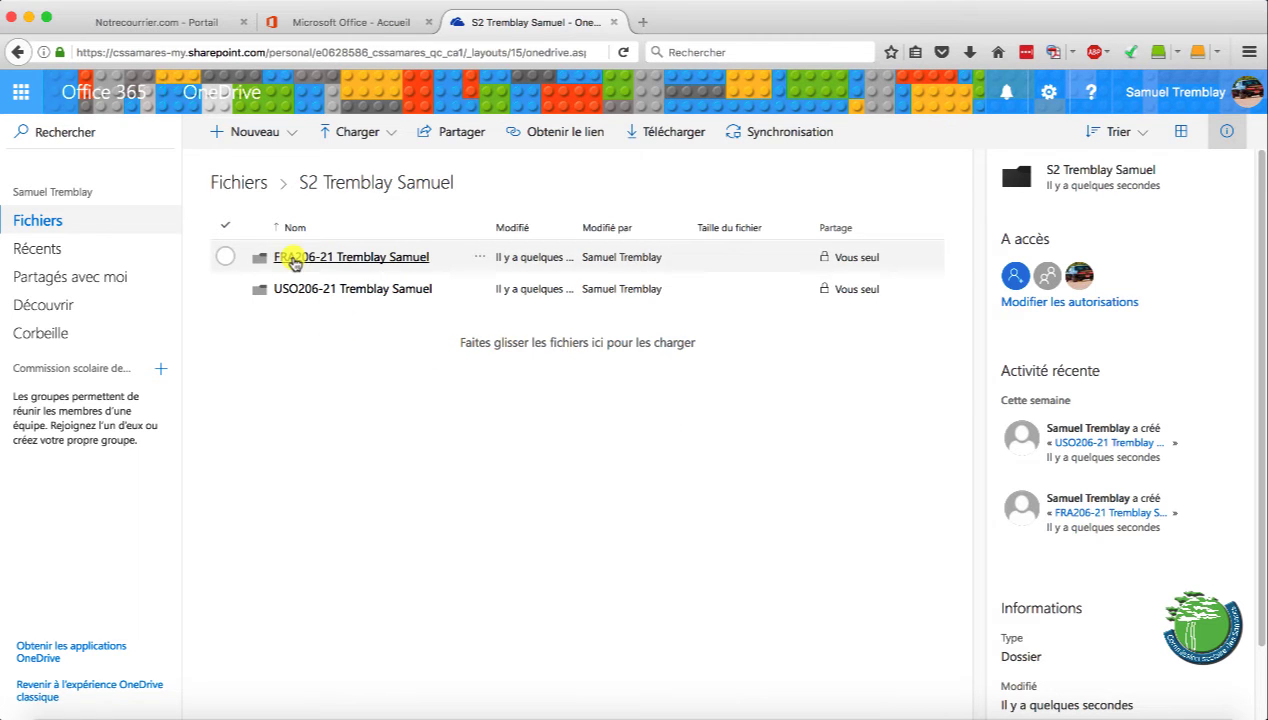
left_click(847, 259)
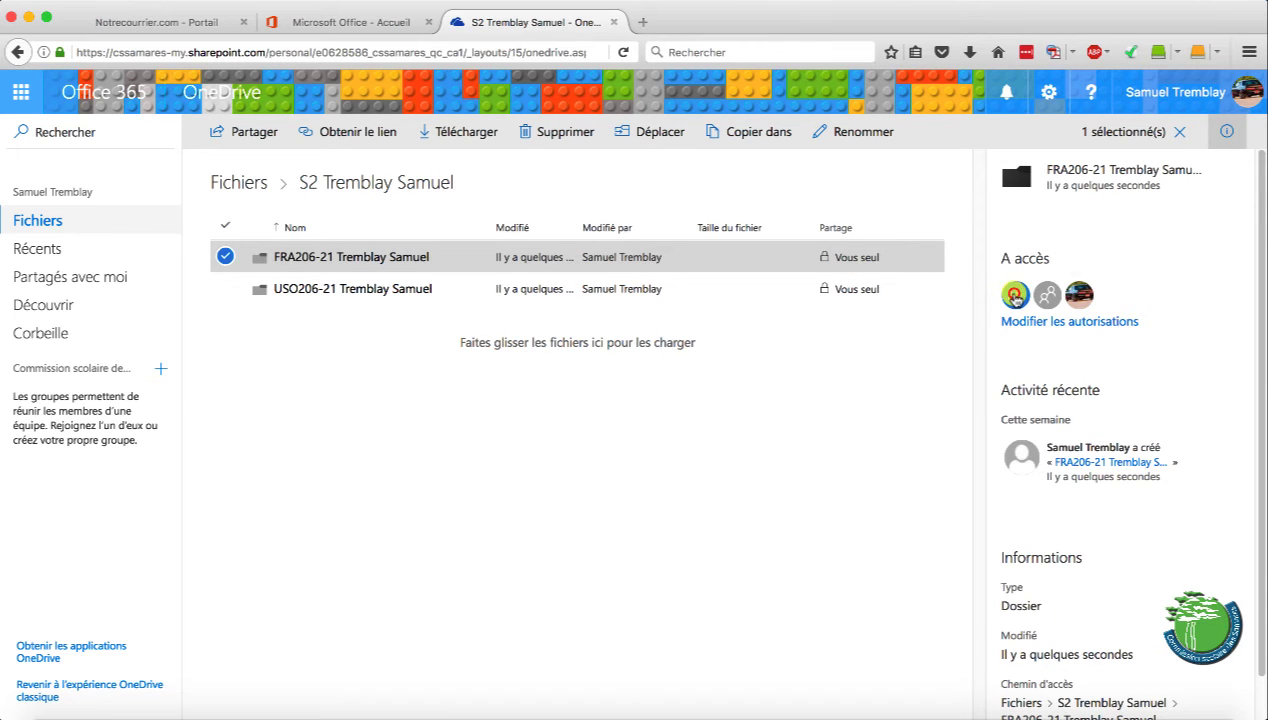
left_click(1014, 295)
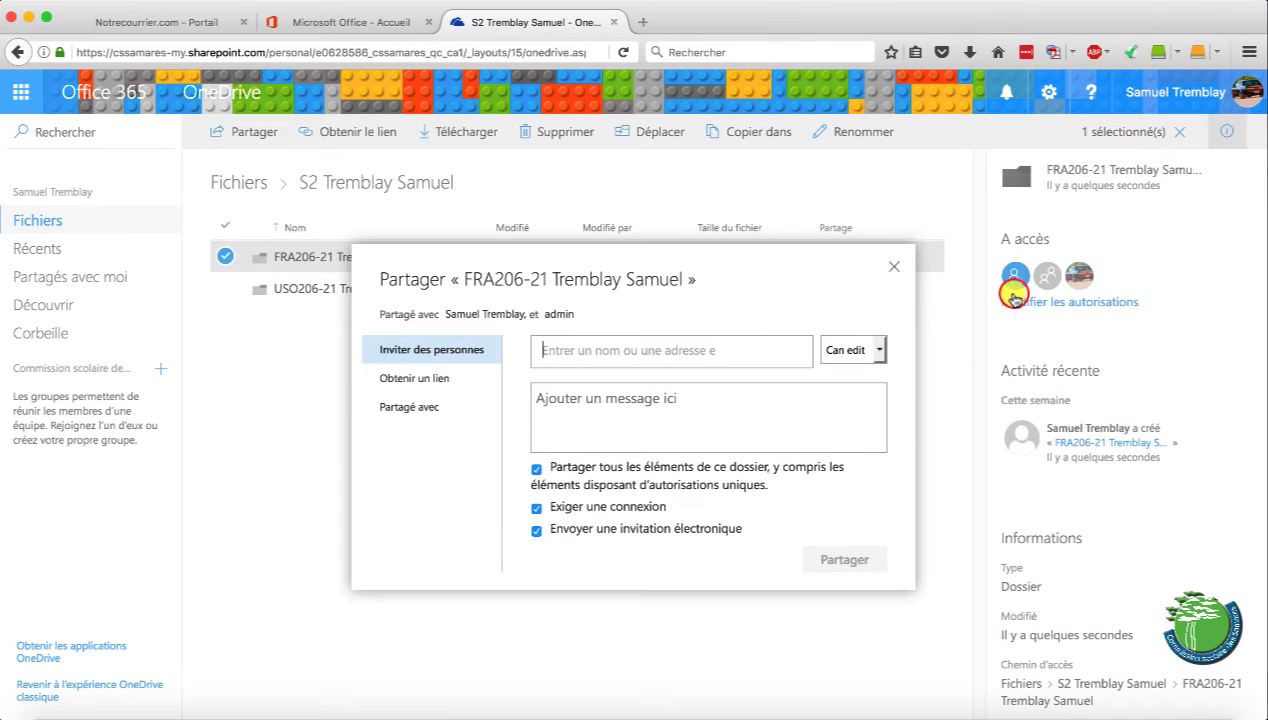
left_click(680, 348)
type("guillaume")
left_click(668, 392)
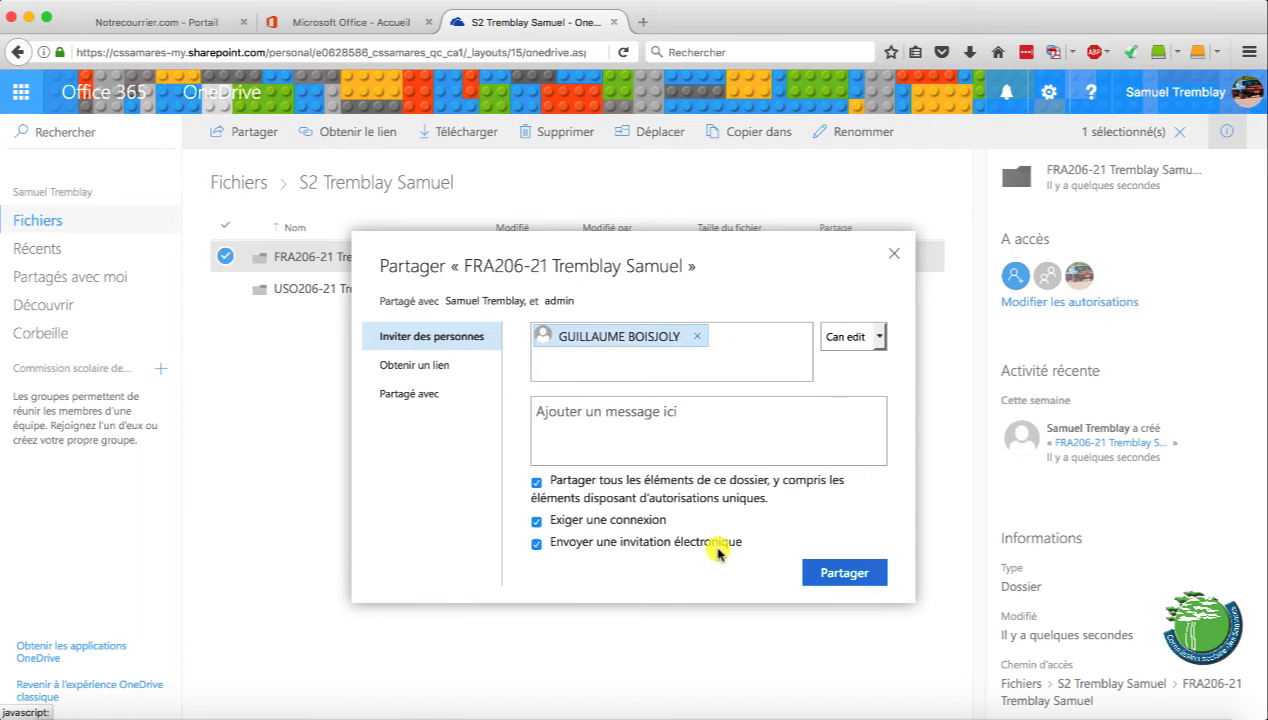
left_click(898, 256)
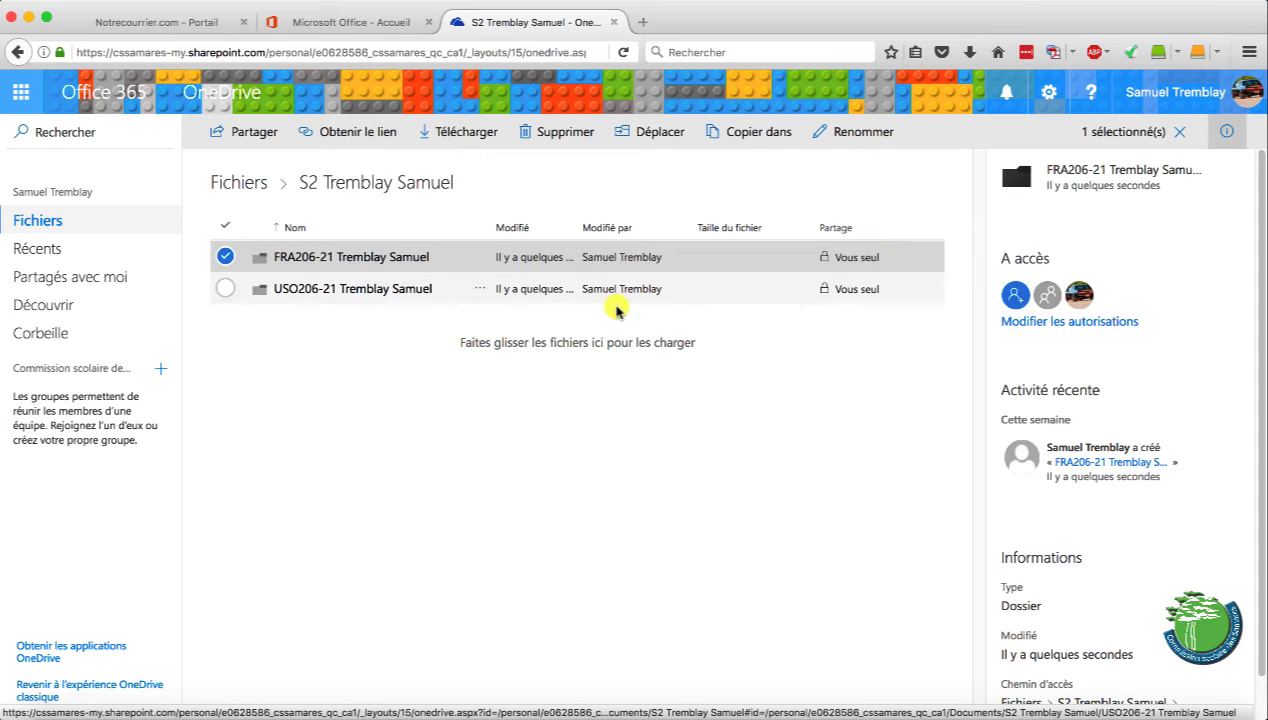
left_click(863, 289)
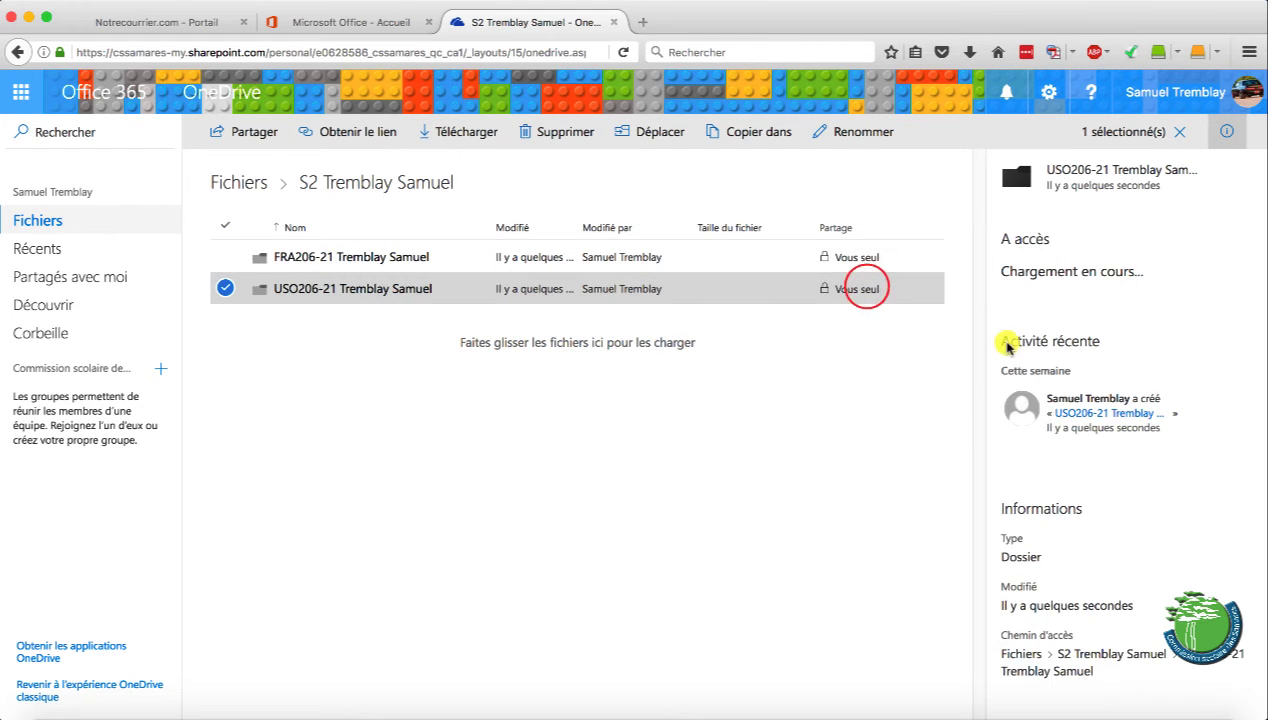
left_click(1013, 295)
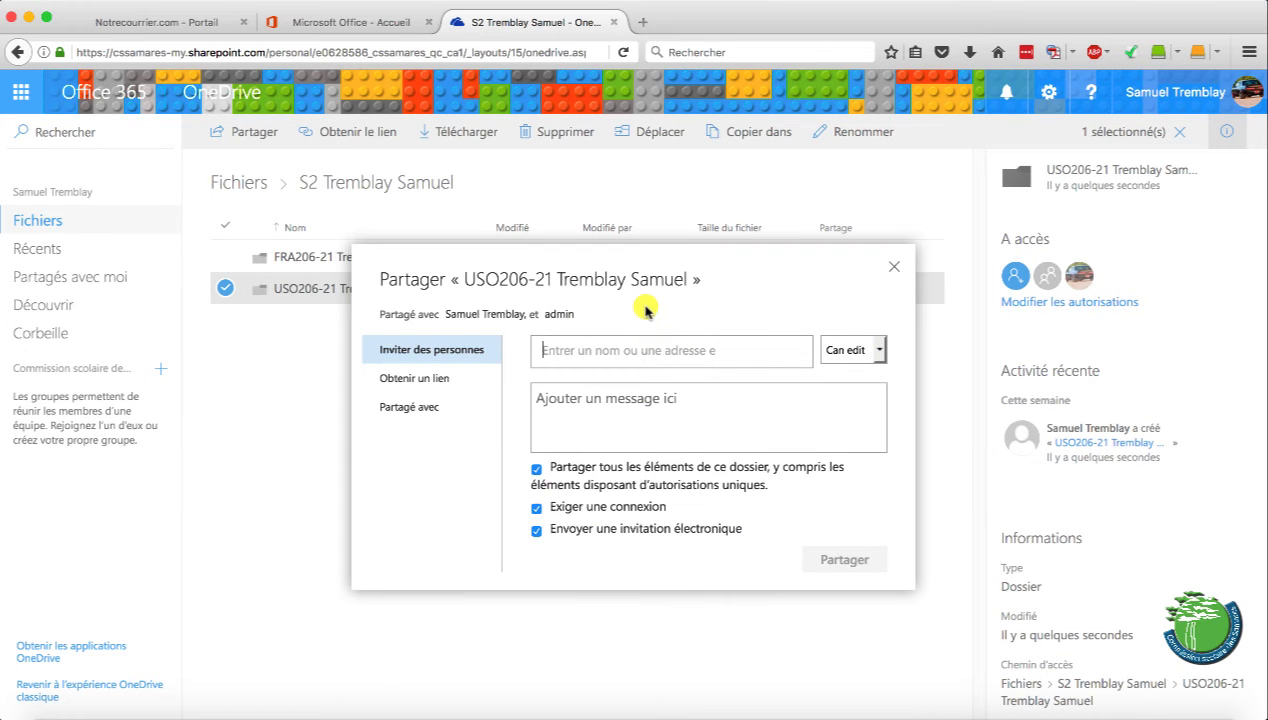
left_click(645, 392)
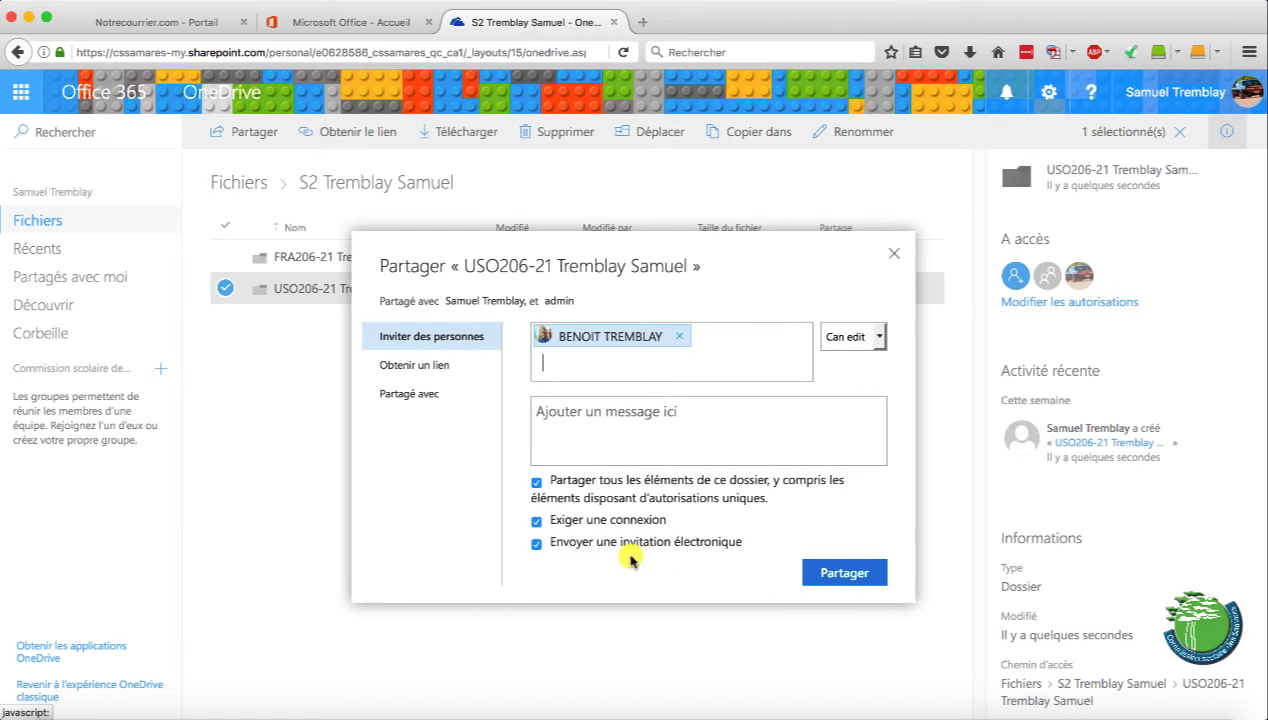
left_click(566, 542)
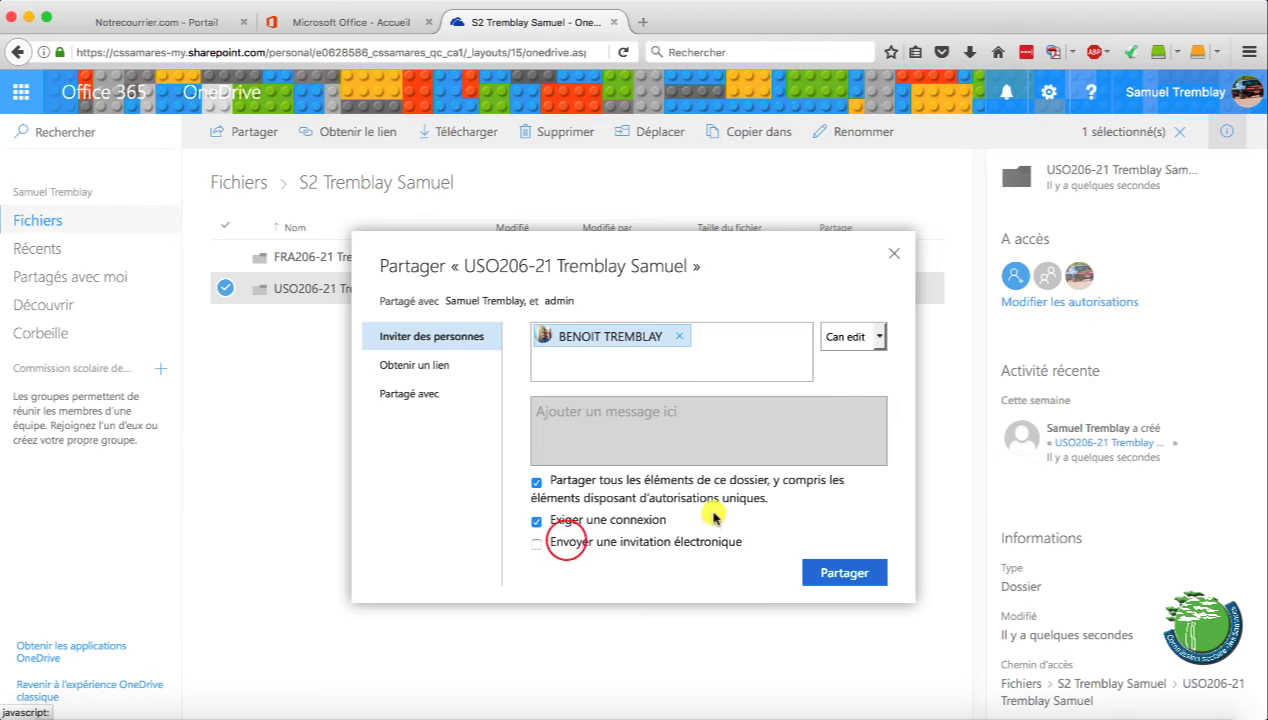
left_click(891, 258)
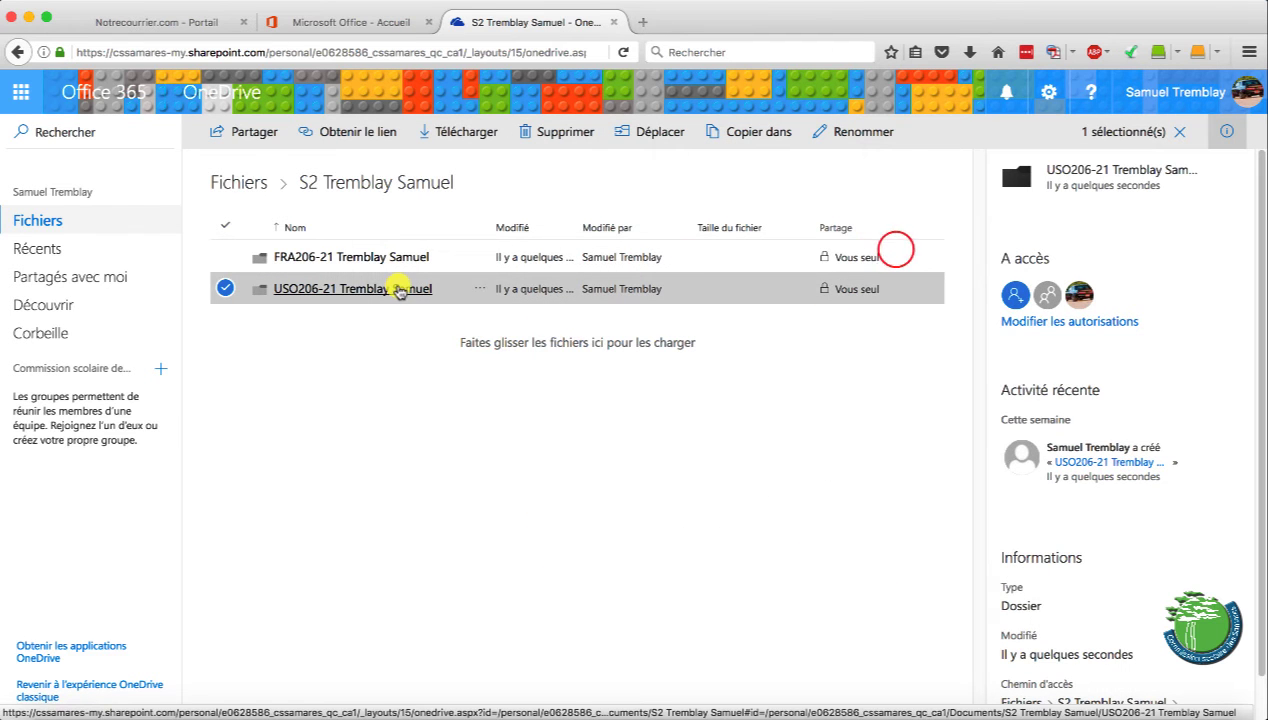